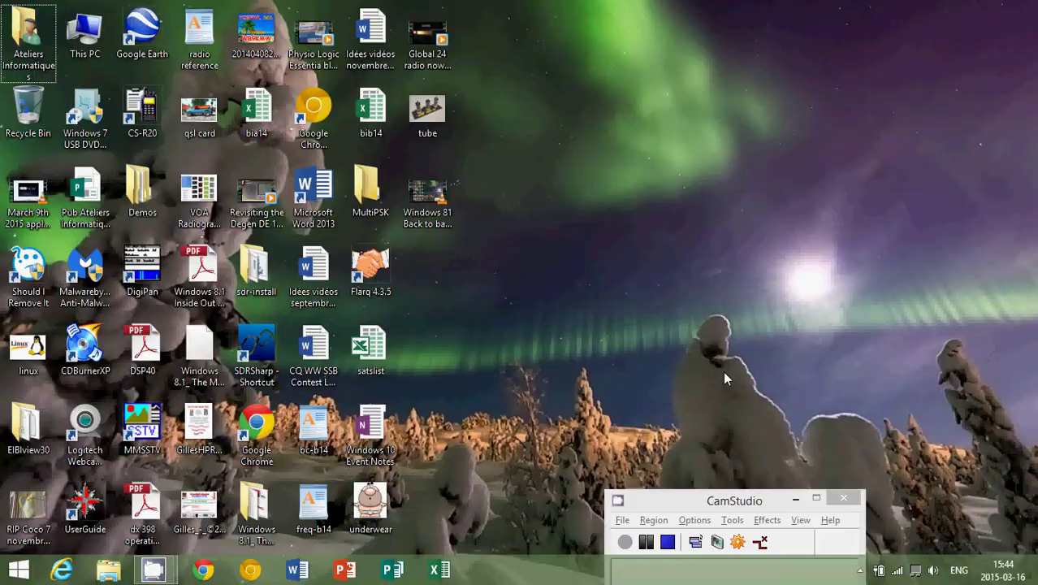
Step: Toggle with the Windows key among Start, the desktop and News, finishing in the News app
{"action": "key", "text": "super"}
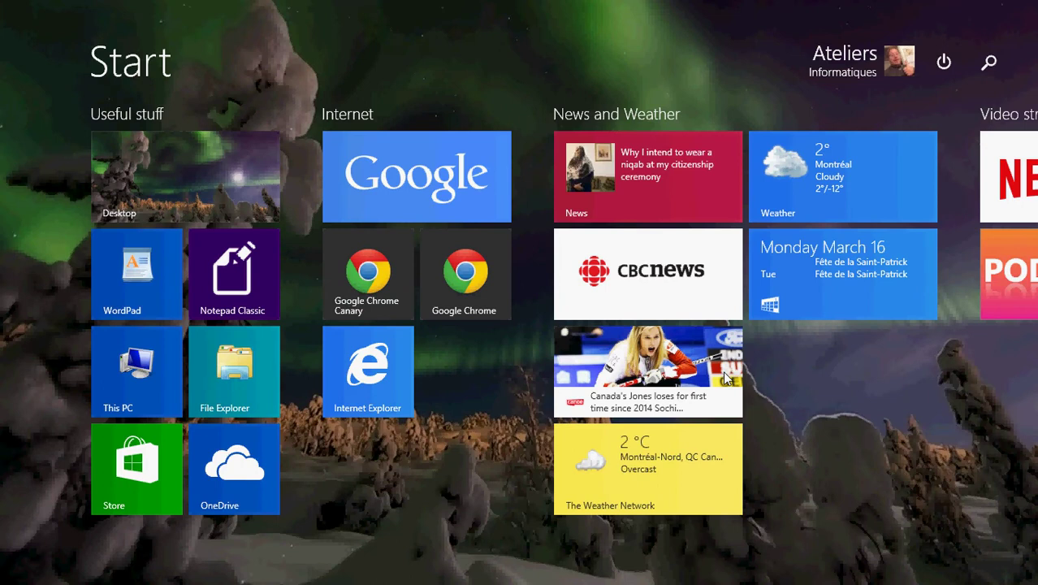
{"action": "key", "text": "super"}
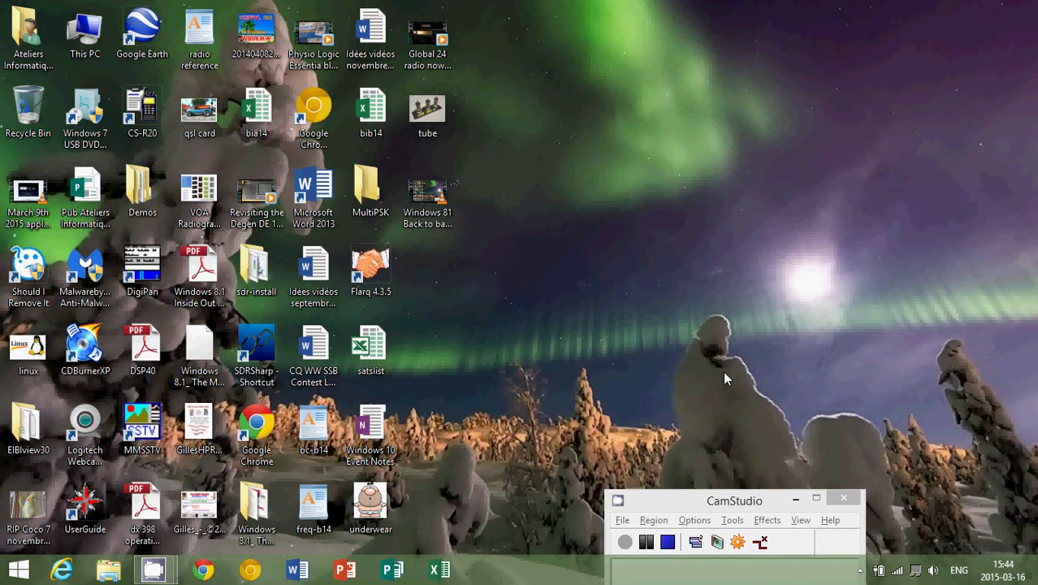
{"action": "key", "text": "super"}
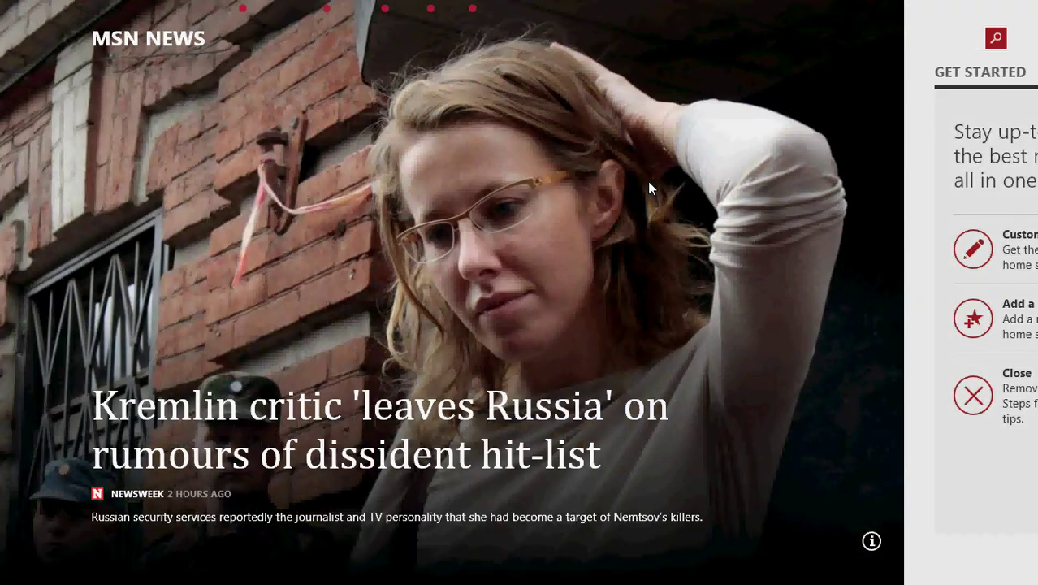
{"action": "key", "text": "super"}
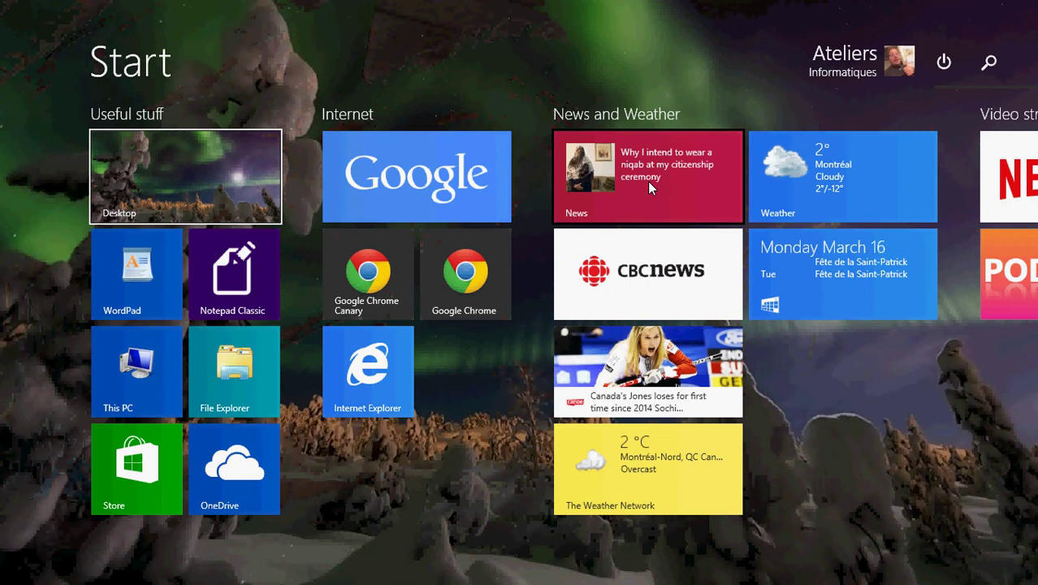
{"action": "key", "text": "super"}
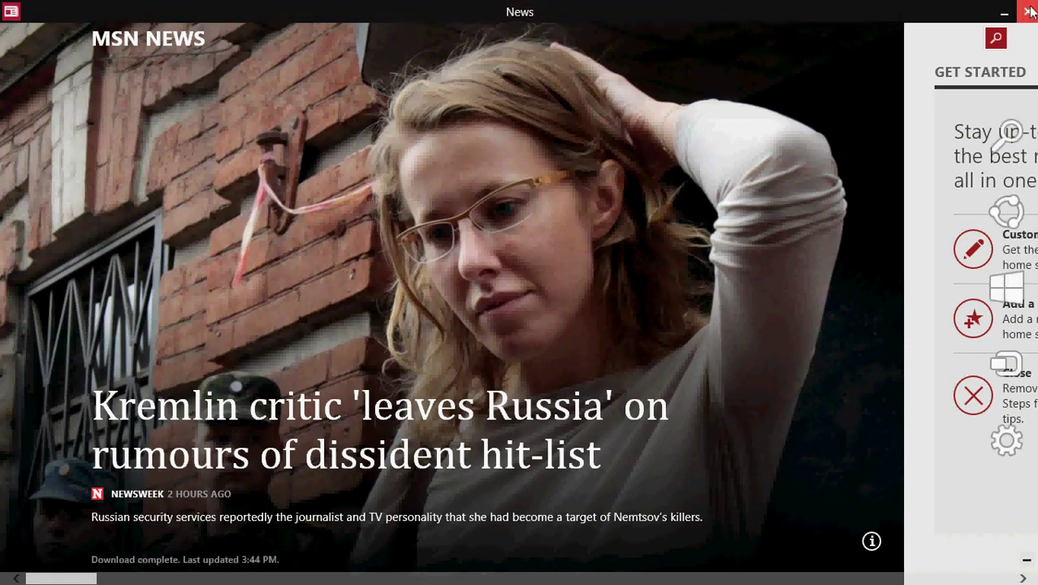
Step: Close the News app, show the Start screen, then go back to the desktop
{"action": "left_click", "coordinate": [1030, 10]}
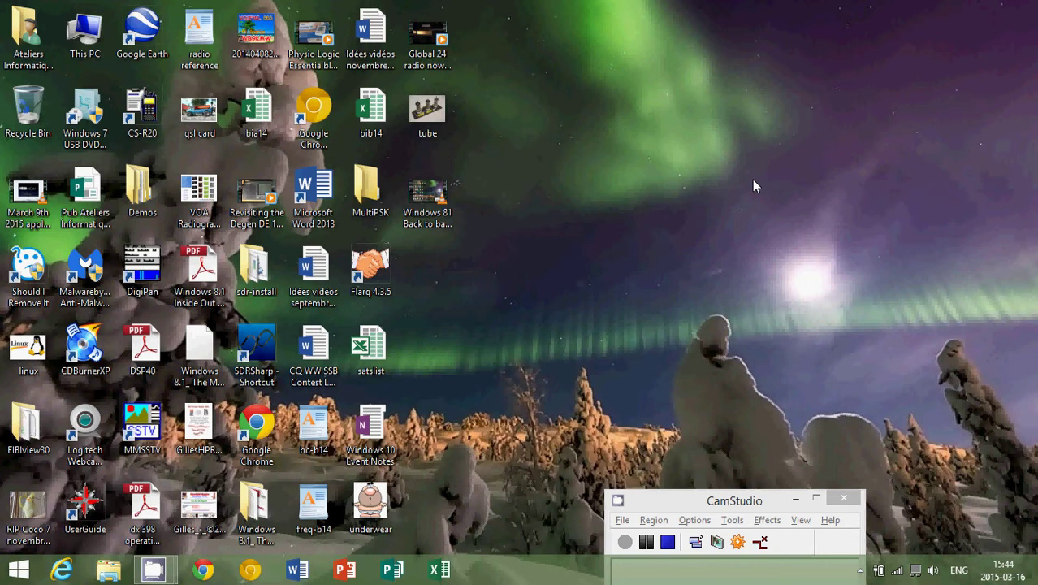
{"action": "key", "text": "super"}
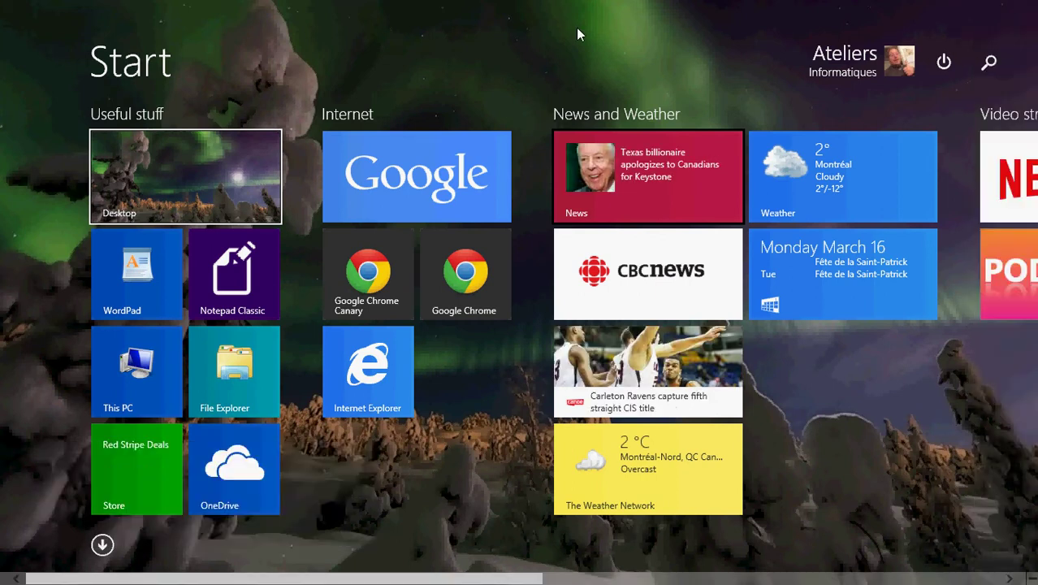
{"action": "key", "text": "super"}
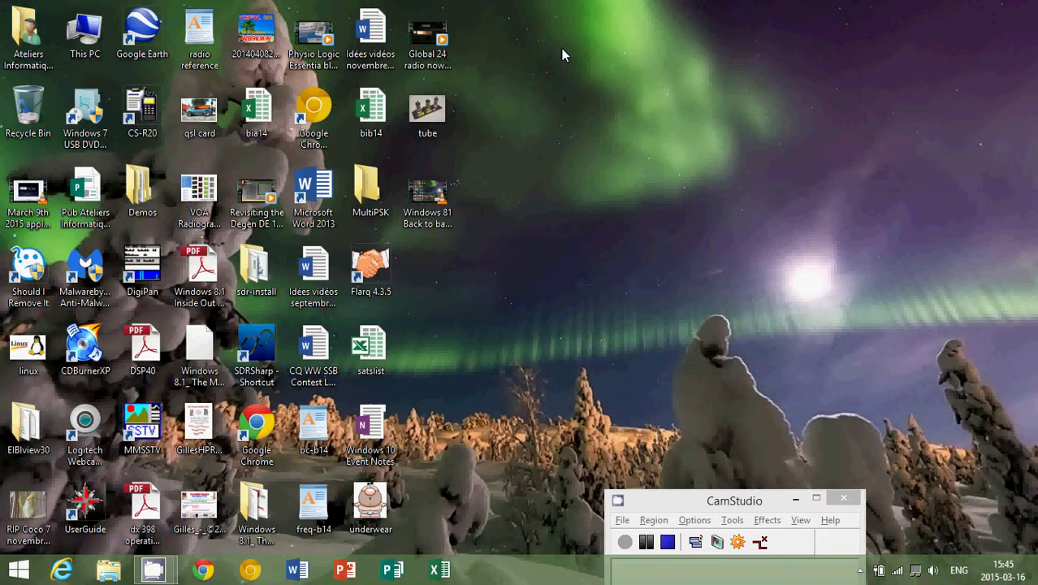
{"action": "key", "text": "super+s"}
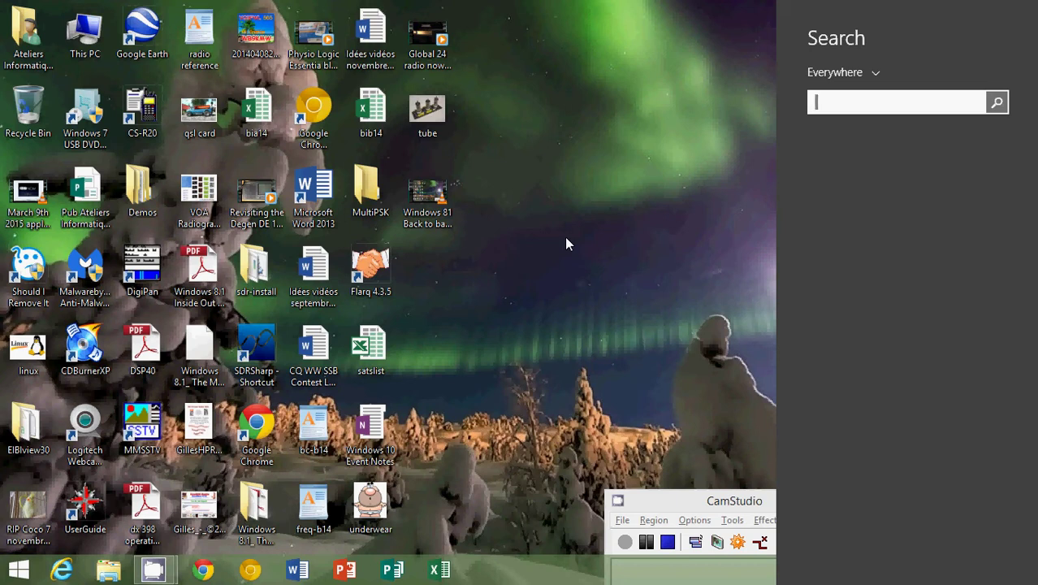
{"action": "key", "text": "Escape"}
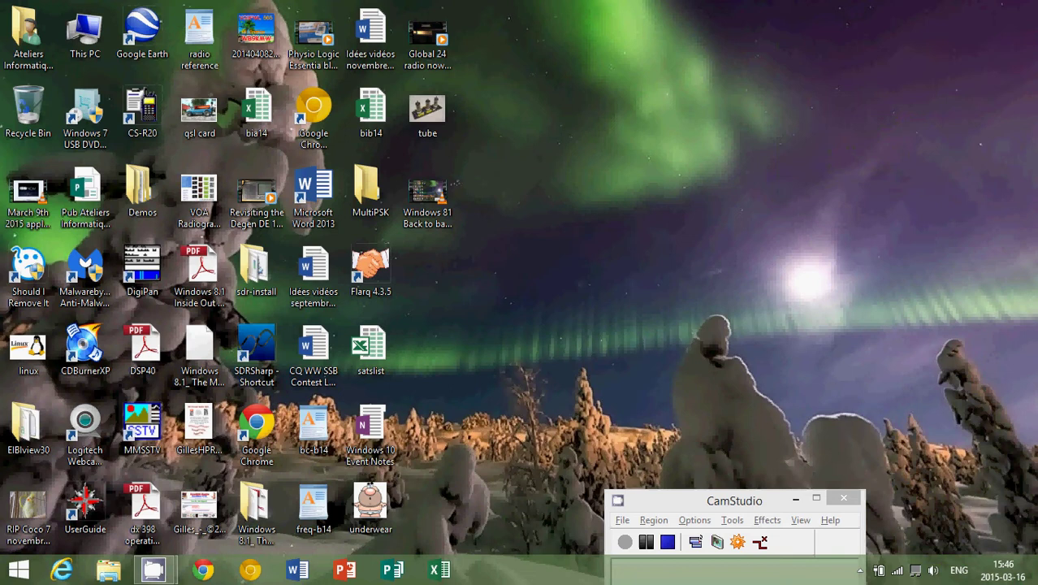
Step: Show the charms bar with the clock and date panel (15:46, lundi 16 mars) using Windows+C
{"action": "mouse_move", "coordinate": [1037, 0]}
{"action": "mouse_move", "coordinate": [1010, 212]}
{"action": "key", "text": "super+c"}
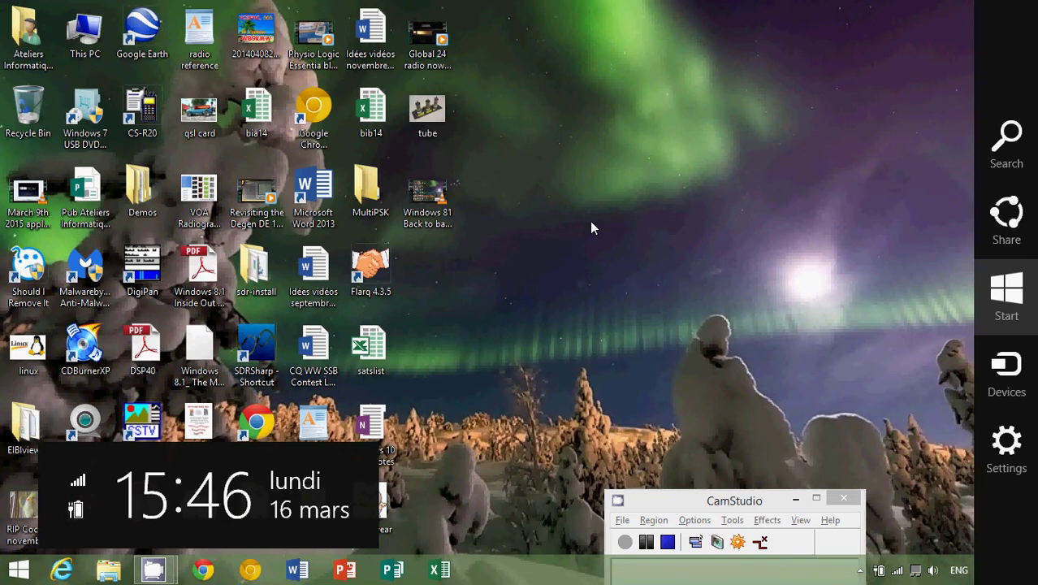
Step: Close the charms bar and clock overlay to reveal the plain desktop
{"action": "left_click", "coordinate": [670, 255]}
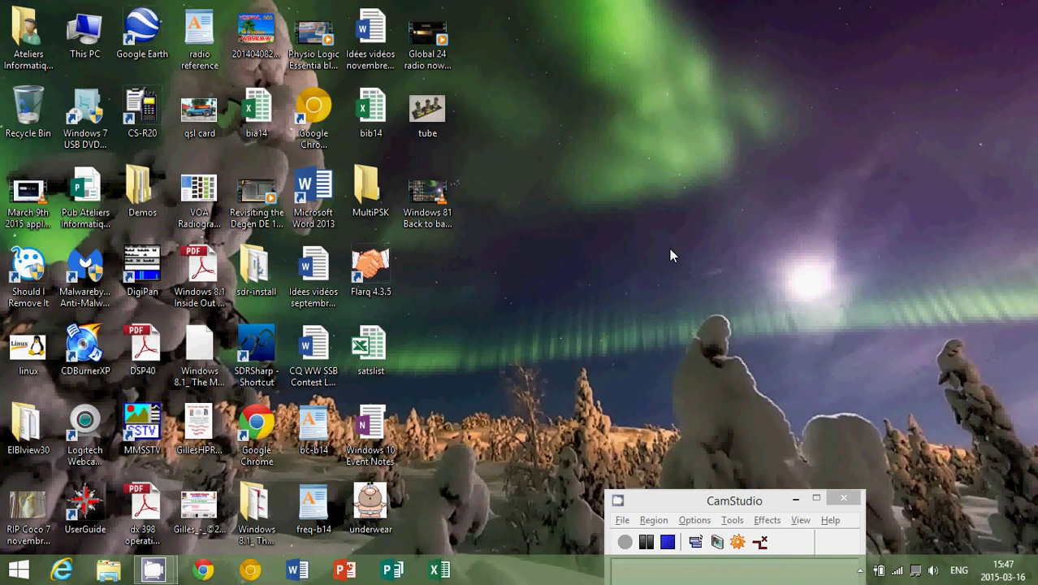
Step: View the desktop Settings pane, then launch News from Start and open and close its Settings pane
{"action": "key", "text": "super+i"}
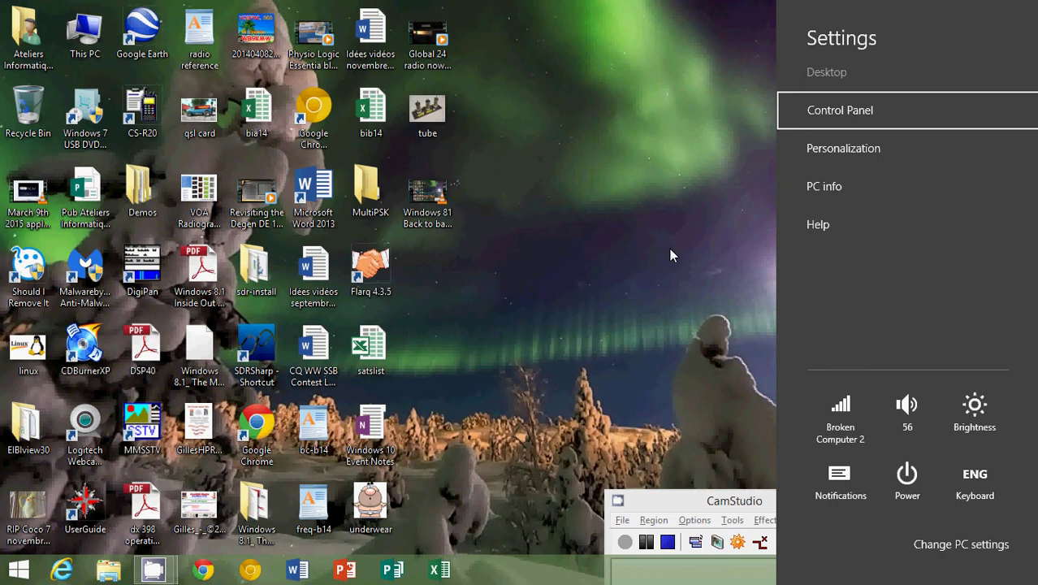
{"action": "key", "text": "Escape"}
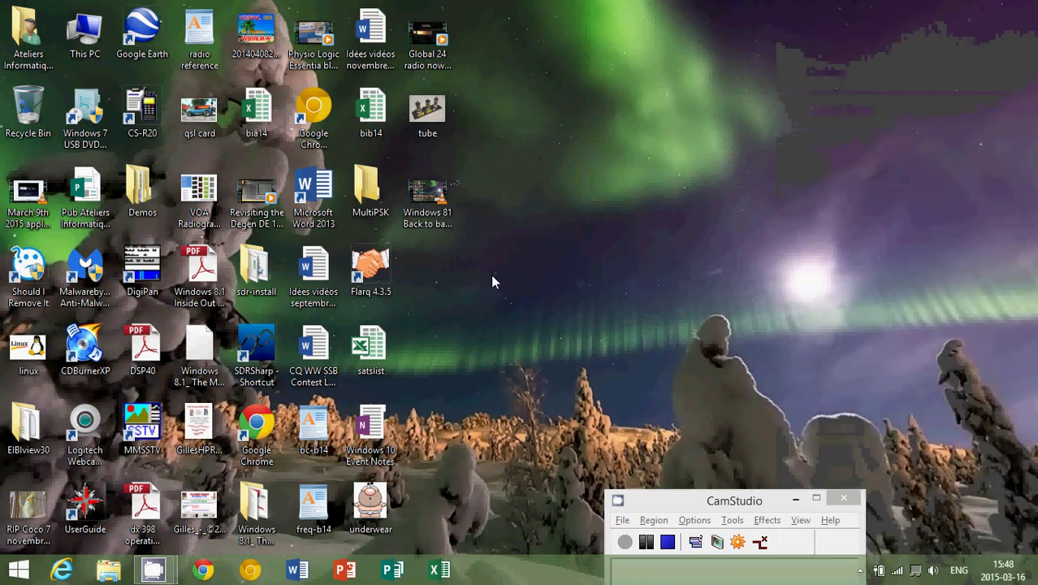
{"action": "key", "text": "super"}
{"action": "left_click", "coordinate": [645, 204]}
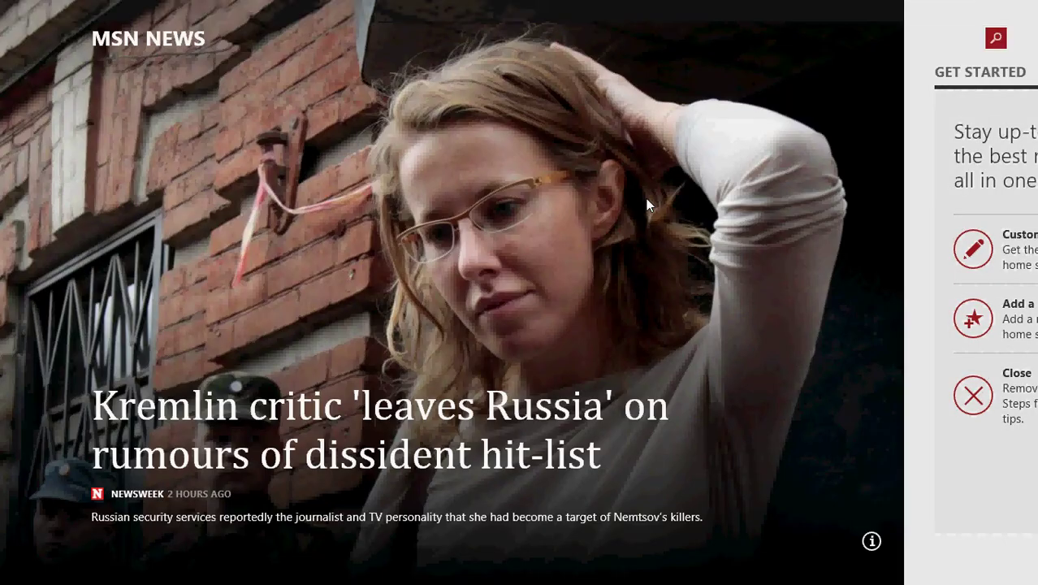
{"action": "key", "text": "super+i"}
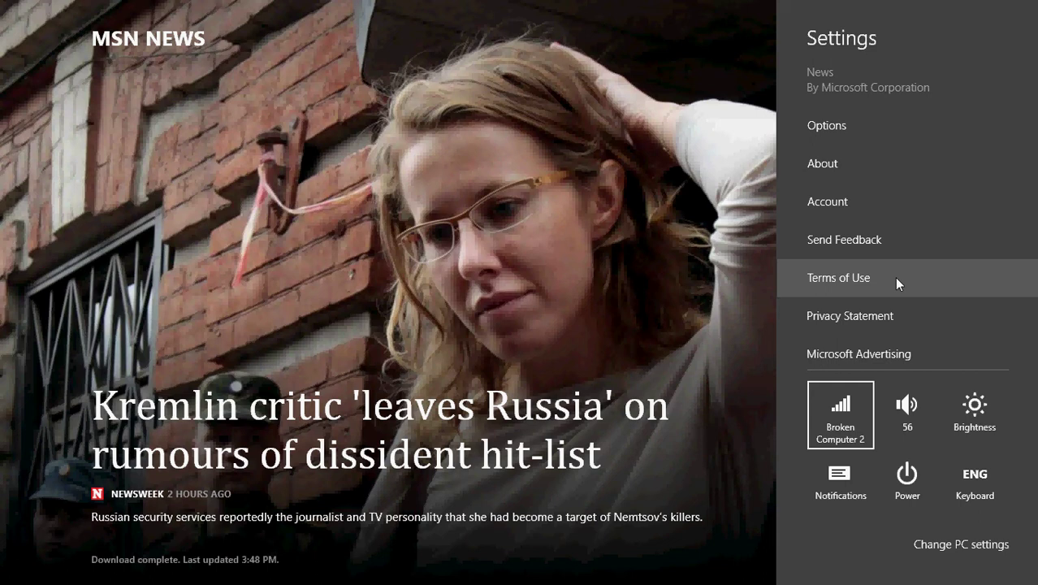
{"action": "left_click", "coordinate": [610, 106]}
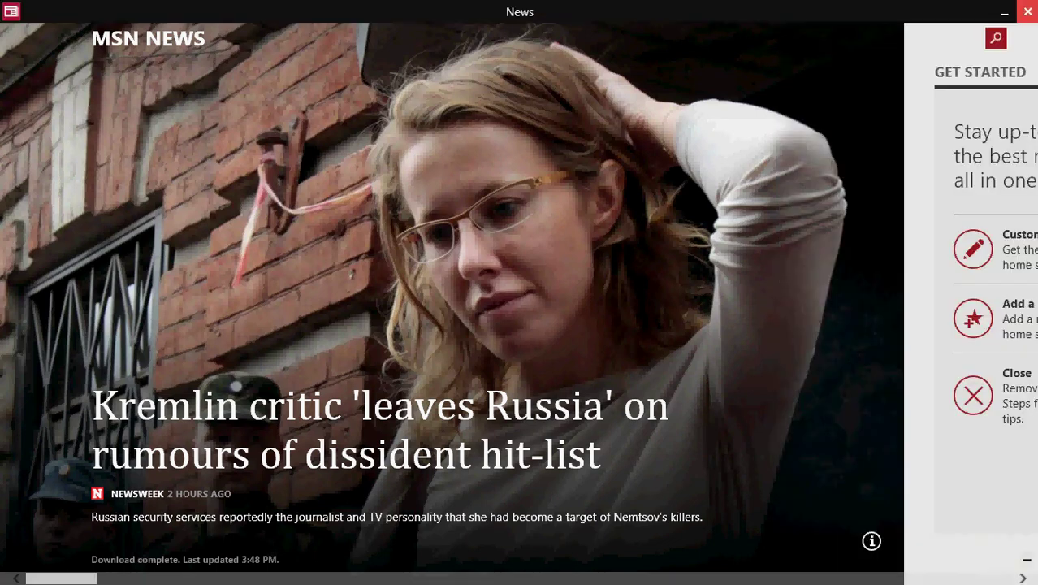
Step: Close the News app from its title bar to return to the desktop
{"action": "left_click", "coordinate": [1030, 10]}
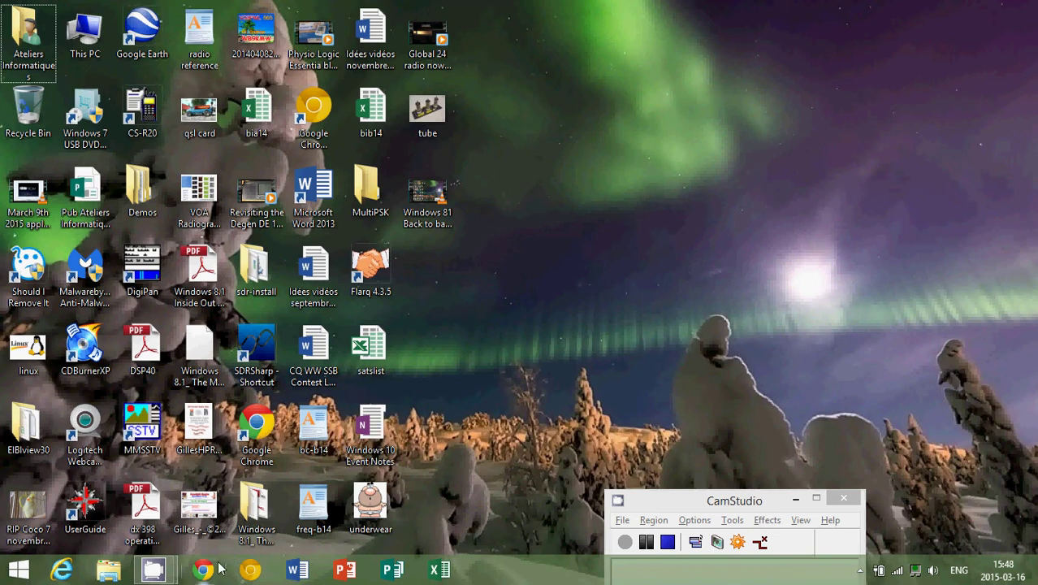
Step: Launch Chrome Canary from the taskbar, opening the Google.ca home page
{"action": "left_click", "coordinate": [250, 573]}
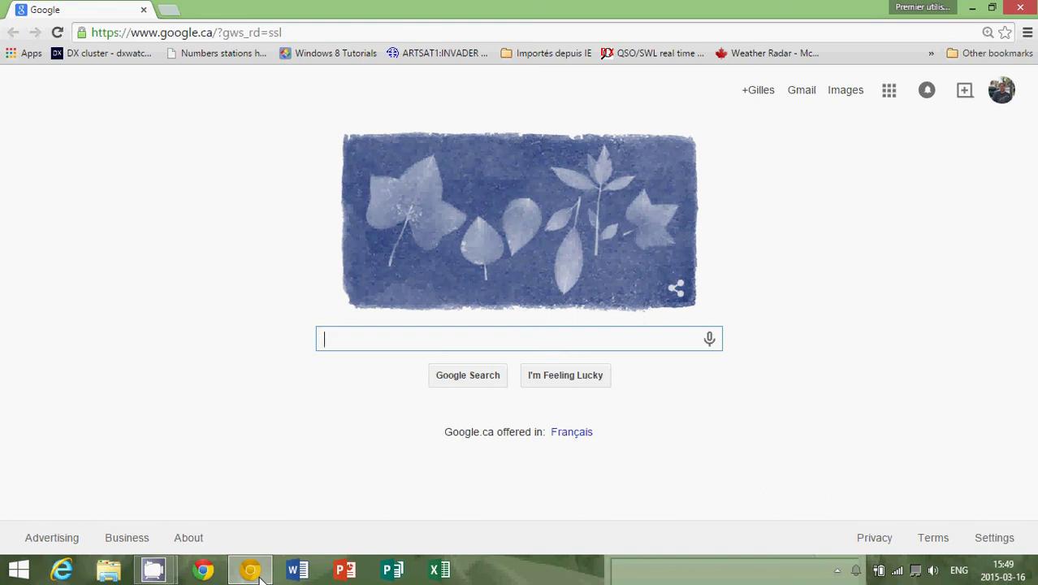
Step: Go to computerworld.com and open the article 'How does Apple Pay work on the Apple Watch?'
{"action": "left_click", "coordinate": [298, 33]}
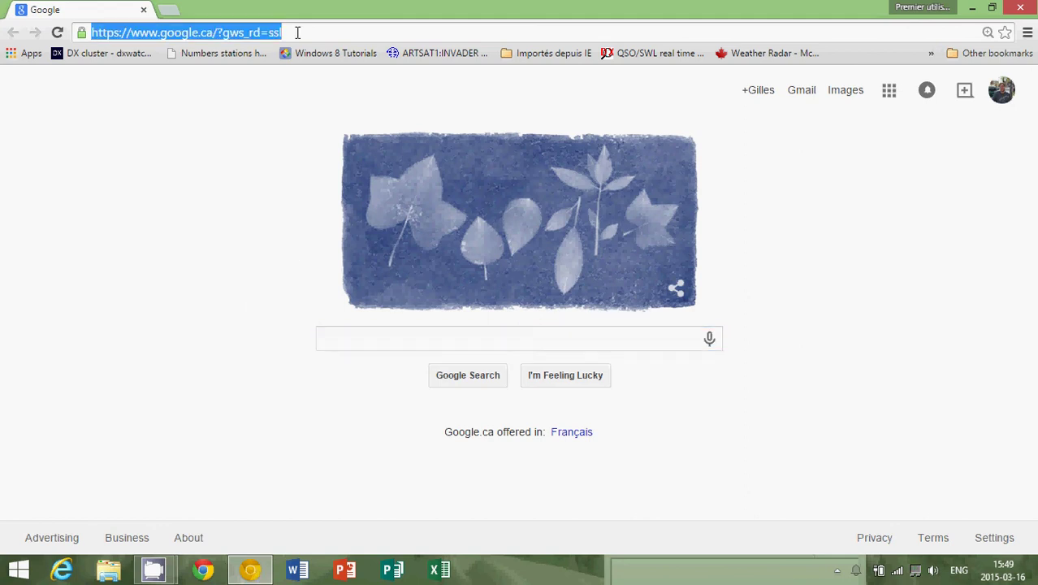
{"action": "type", "text": "comput"}
{"action": "key", "text": "Return"}
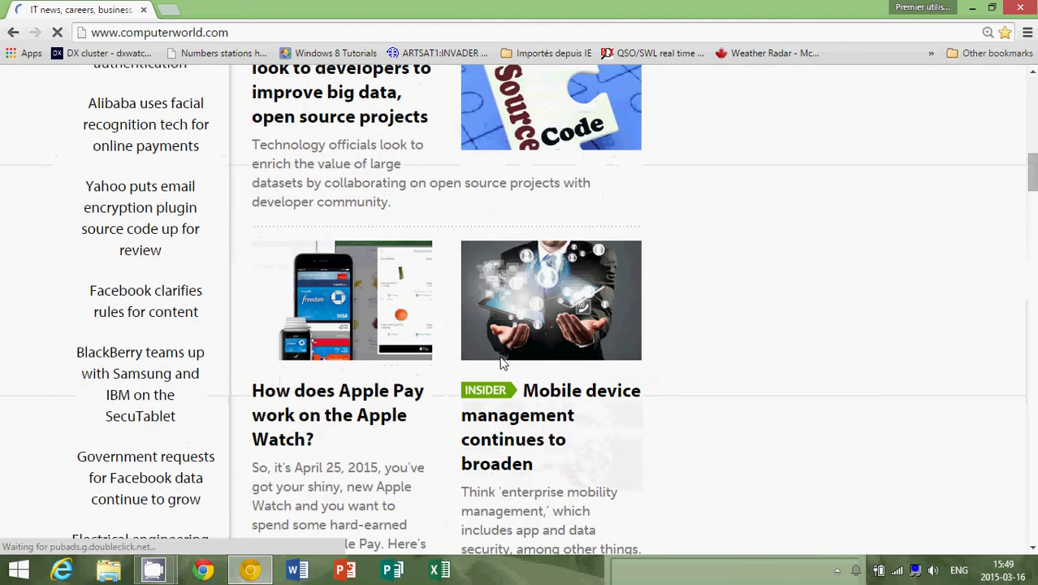
{"action": "left_click", "coordinate": [351, 443]}
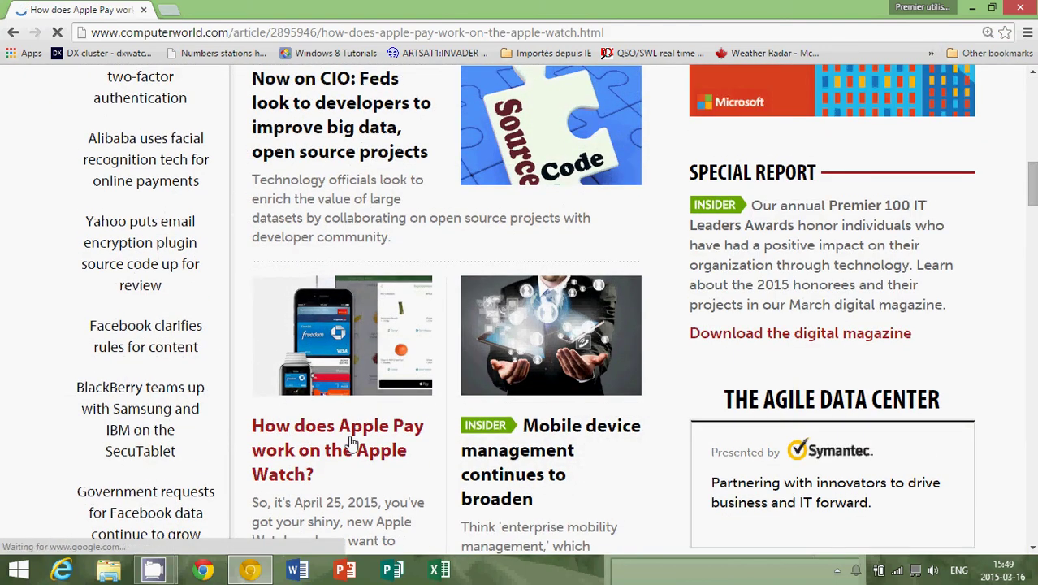
{"action": "scroll", "coordinate": [614, 355], "scroll_direction": "down", "scroll_amount": 10}
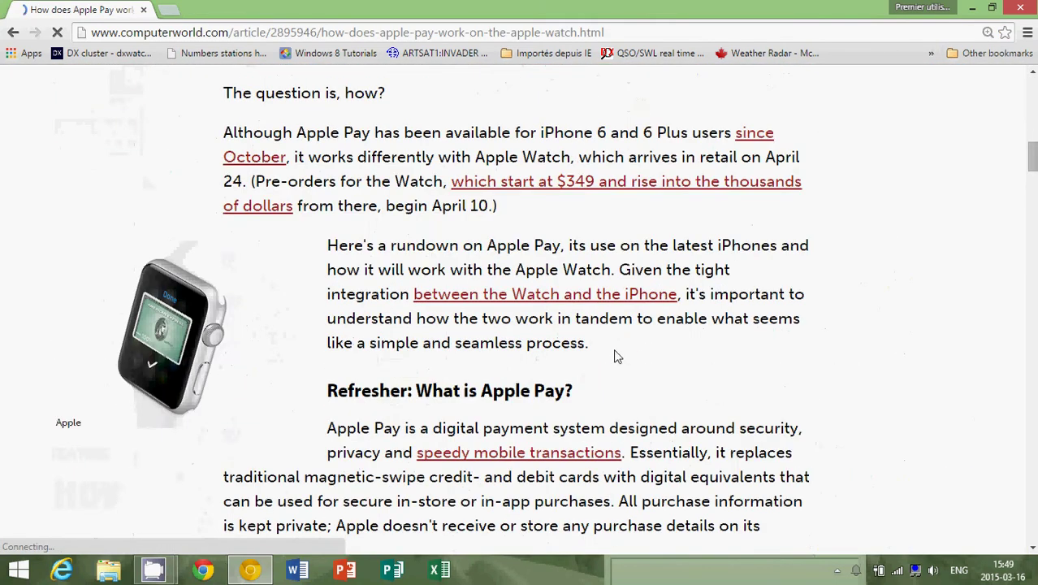
{"action": "scroll", "coordinate": [614, 355], "scroll_direction": "down", "scroll_amount": 1}
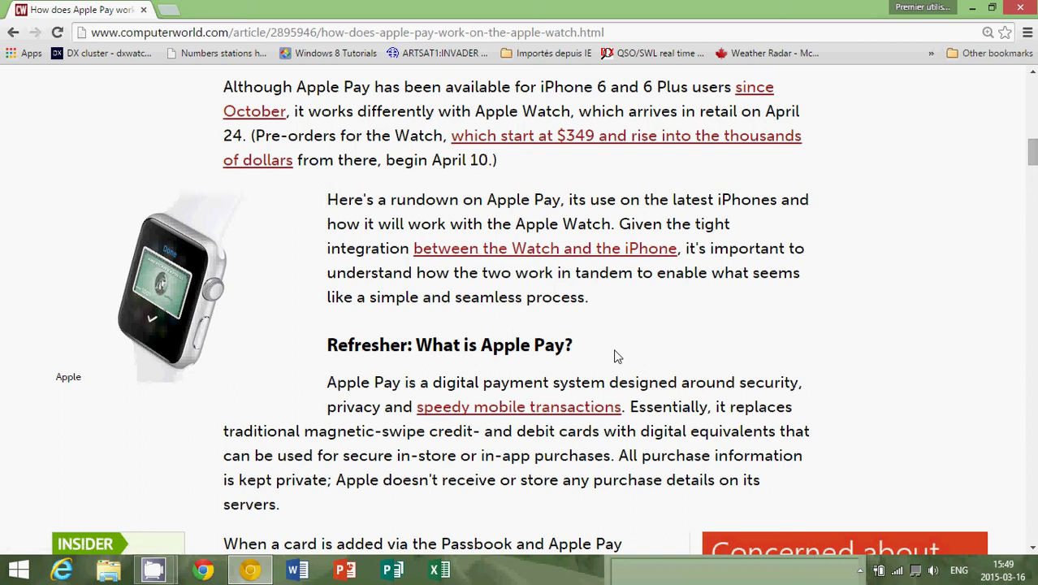
Step: Zoom the article to 250% with Ctrl+Plus, back down to 100%, then up to 125%
{"action": "key", "text": "ctrl+plus"}
{"action": "key", "text": "ctrl+plus"}
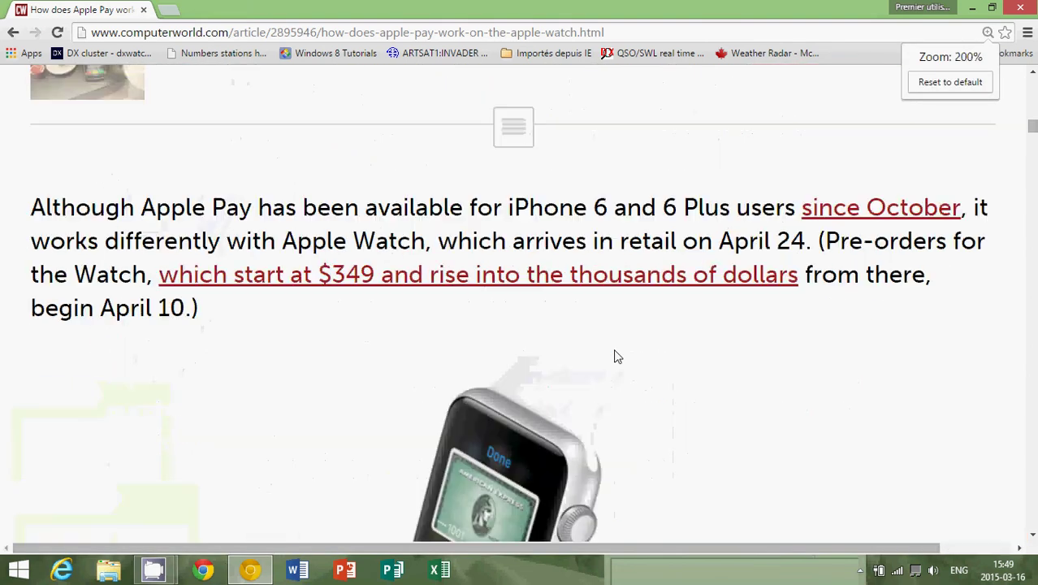
{"action": "key", "text": "ctrl+plus"}
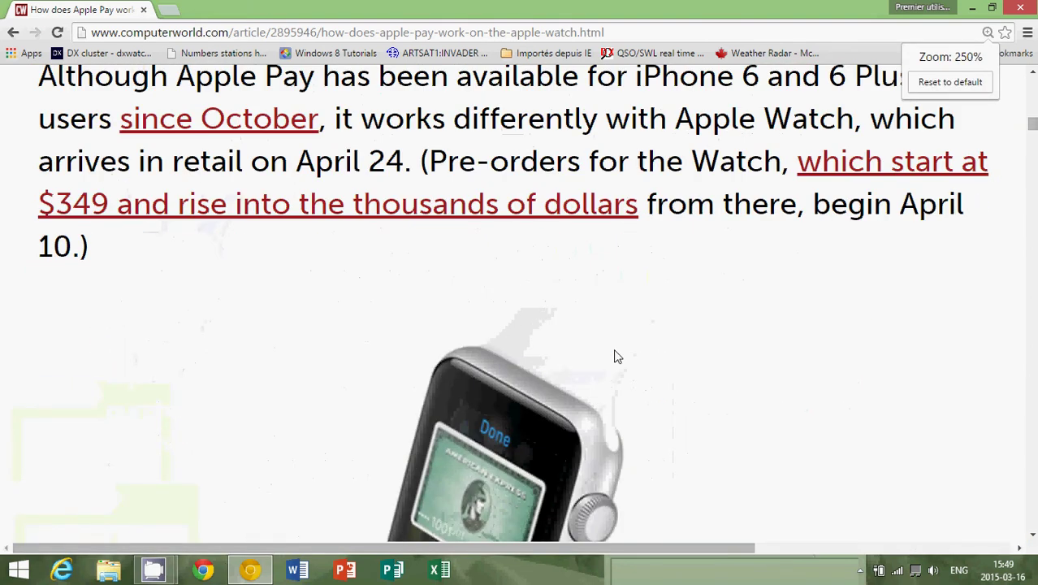
{"action": "key", "text": "ctrl+minus"}
{"action": "key", "text": "ctrl+minus"}
{"action": "key", "text": "ctrl+minus"}
{"action": "key", "text": "ctrl+minus"}
{"action": "key", "text": "ctrl+minus"}
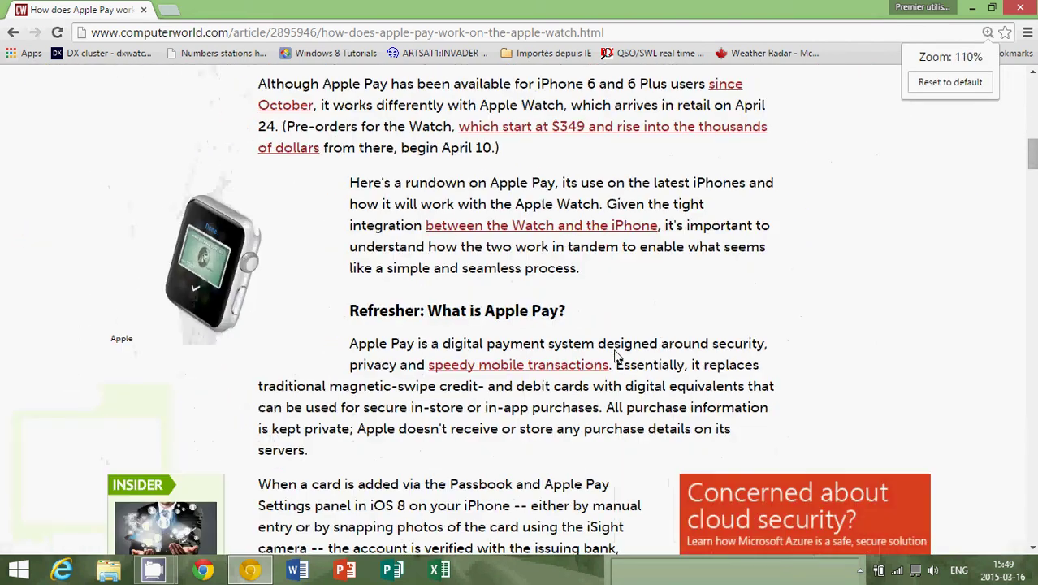
{"action": "key", "text": "ctrl+minus"}
{"action": "key", "text": "ctrl+plus"}
{"action": "key", "text": "ctrl+plus"}
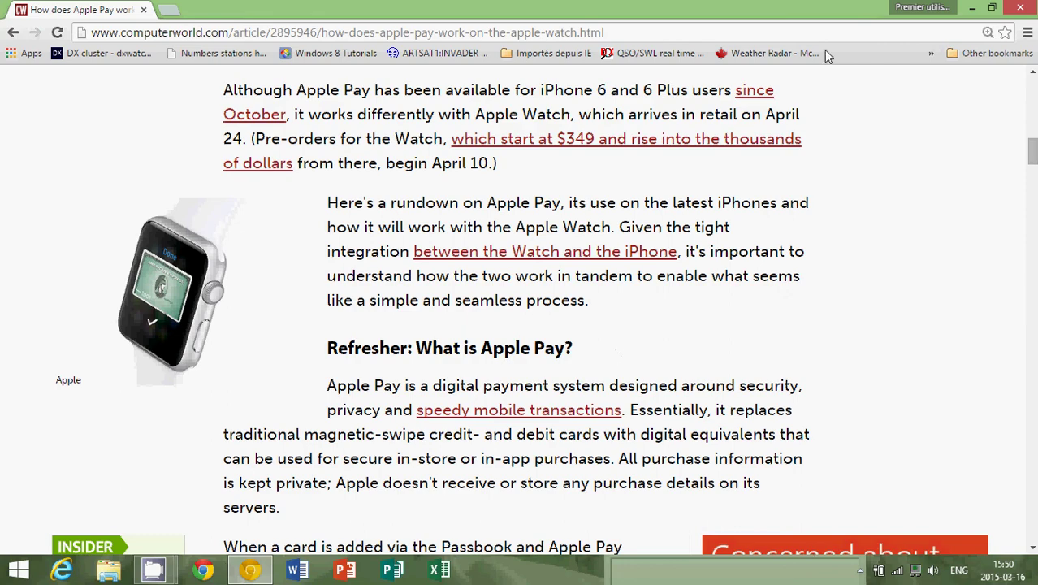
Step: Close the browser, then relaunch Google Chrome Canary from its Start screen tile
{"action": "left_click", "coordinate": [1021, 8]}
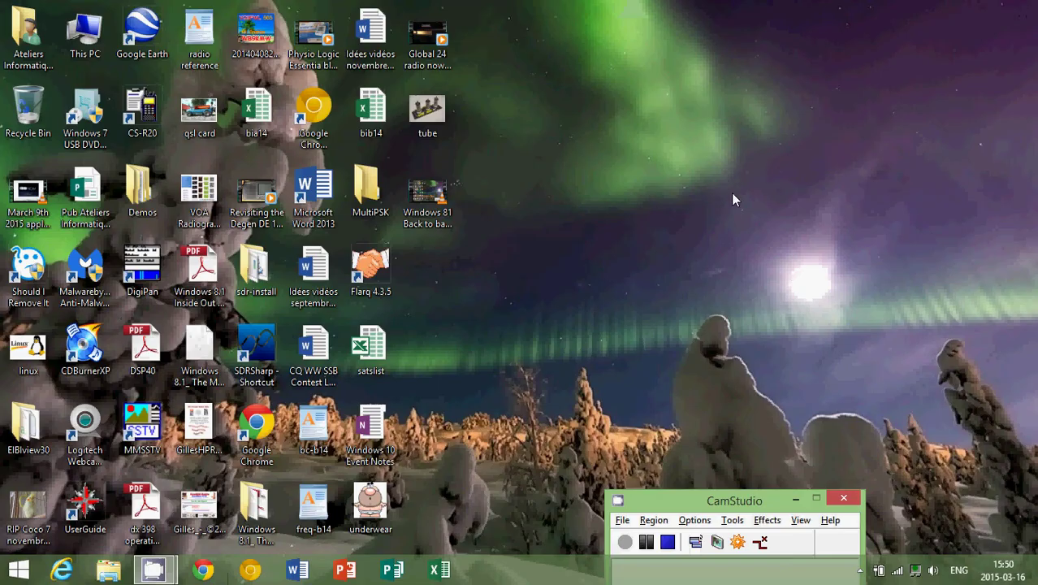
{"action": "key", "text": "super"}
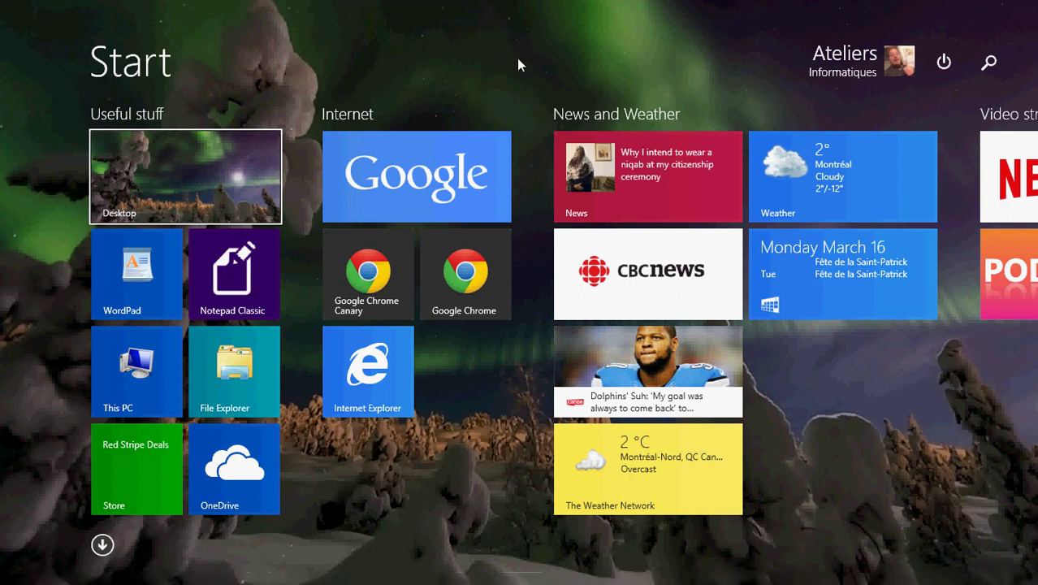
{"action": "left_click", "coordinate": [406, 278]}
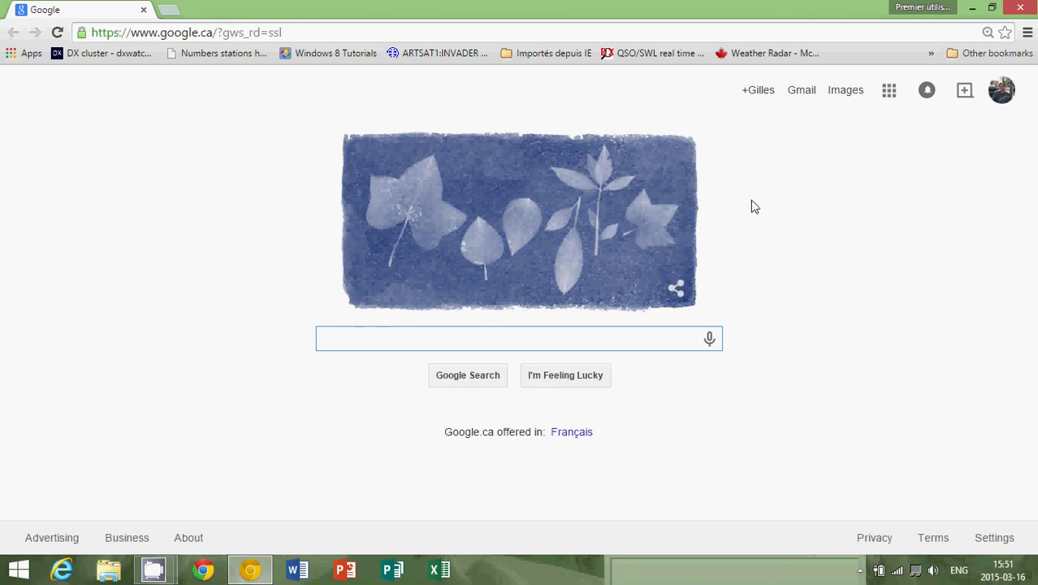
Step: Open Chrome's print preview of the Google.ca page with Ctrl+P, then cancel it
{"action": "key", "text": "ctrl+p"}
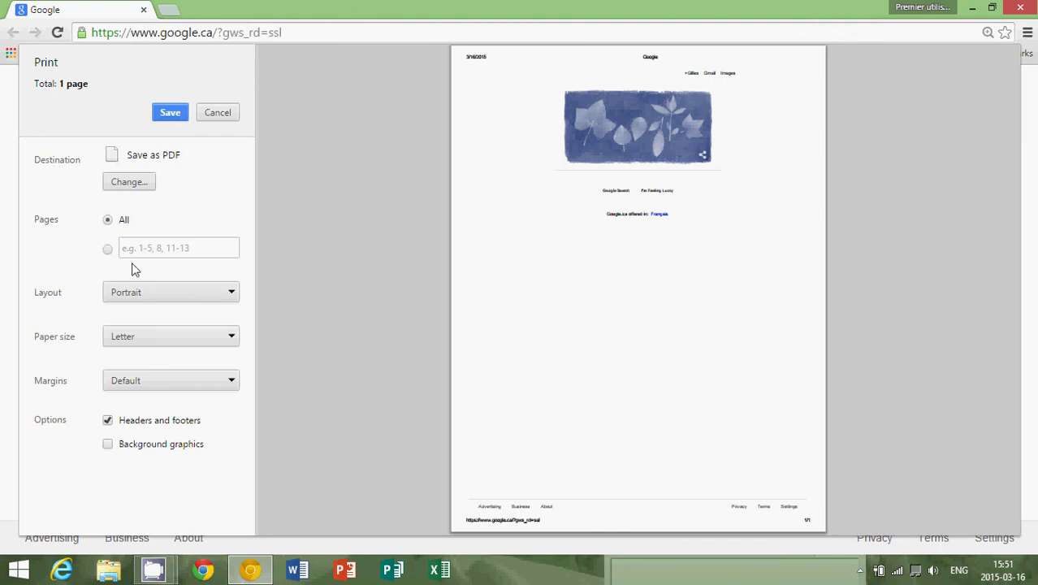
{"action": "left_click", "coordinate": [229, 110]}
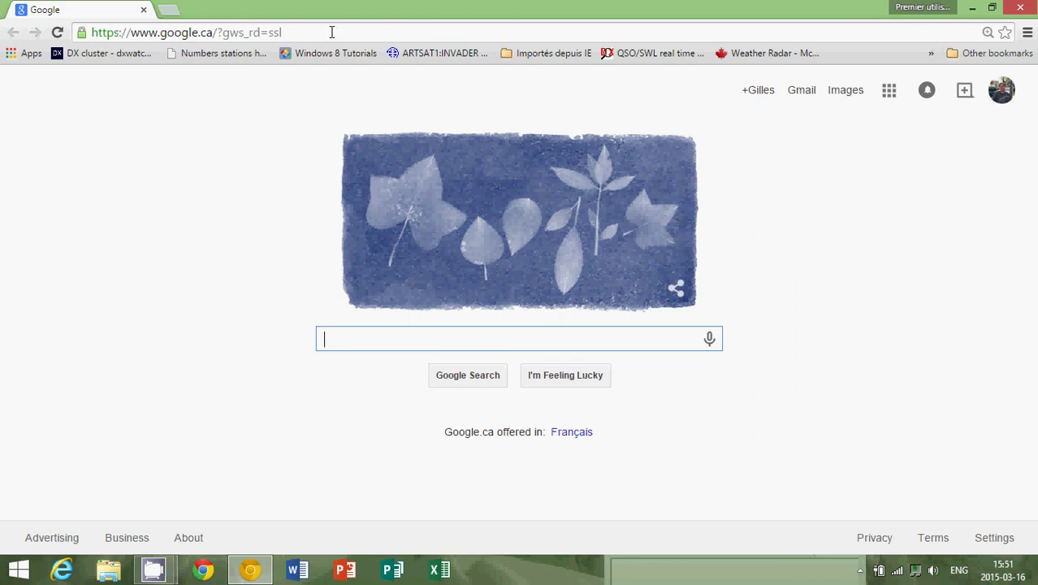
{"action": "left_click", "coordinate": [1023, 9]}
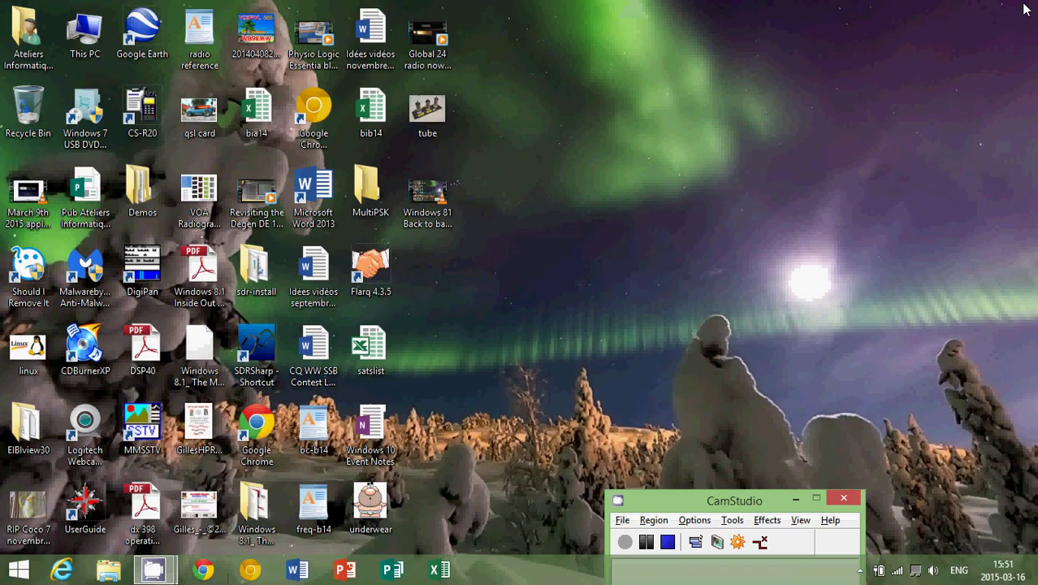
{"action": "key", "text": "super"}
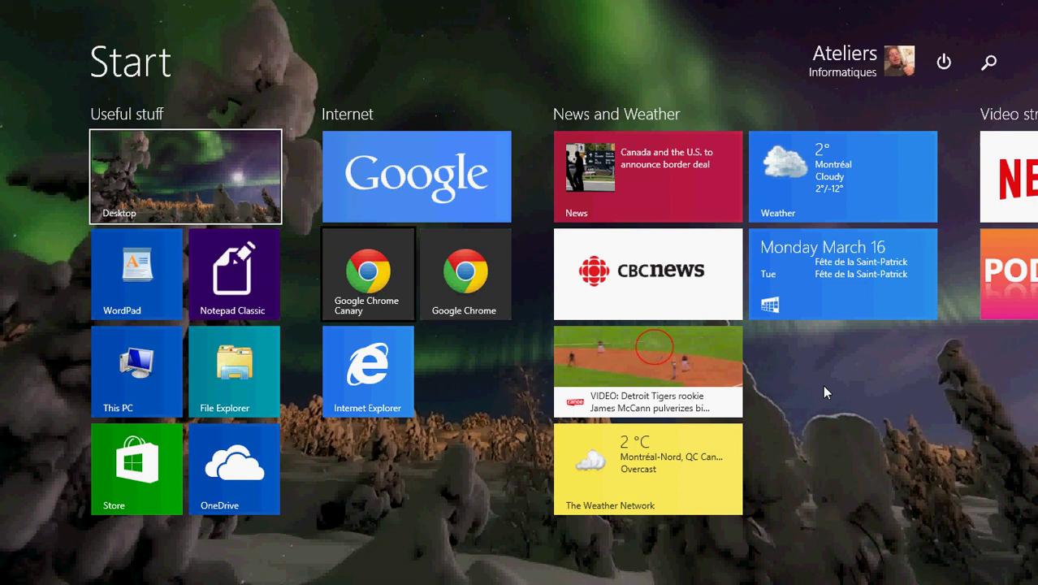
{"action": "left_click", "coordinate": [231, 187]}
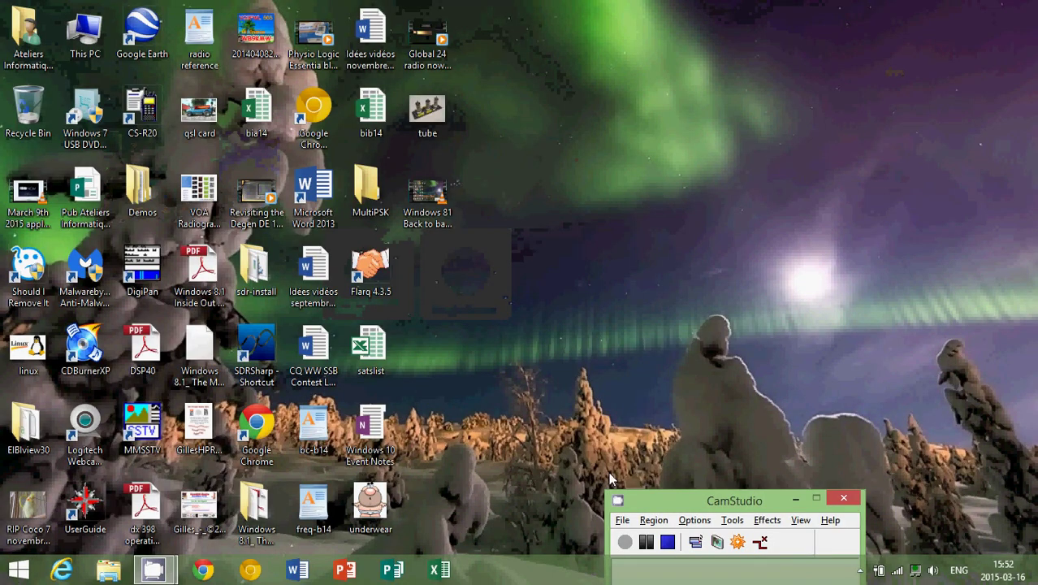